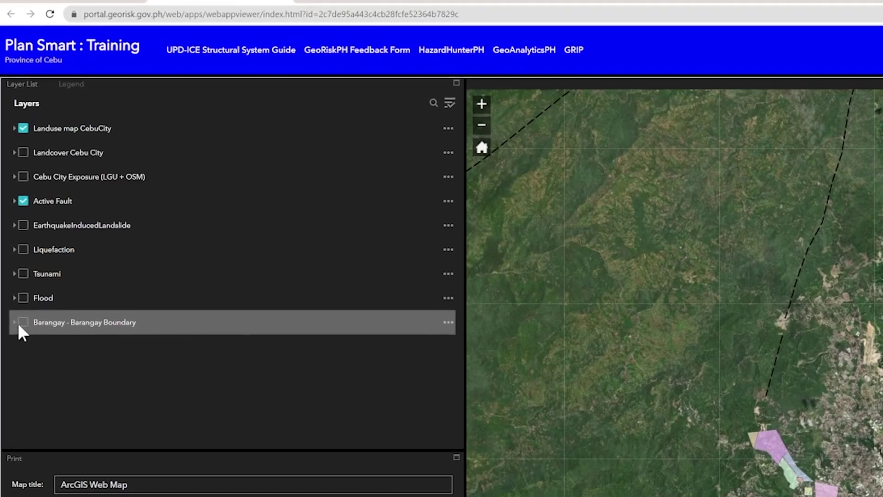
- Turn on the Barangay - Barangay Boundary layer and open its attribute table
{"action": "left_click", "coordinate": [20, 302]}
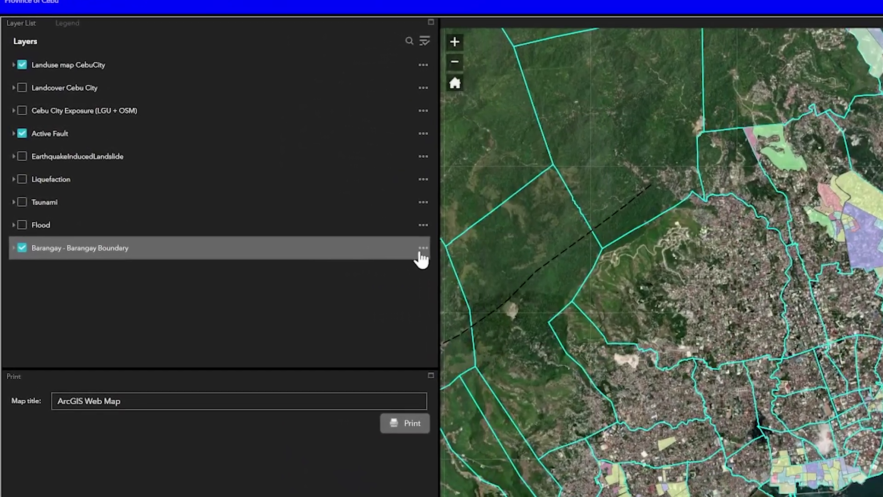
{"action": "left_click", "coordinate": [384, 235]}
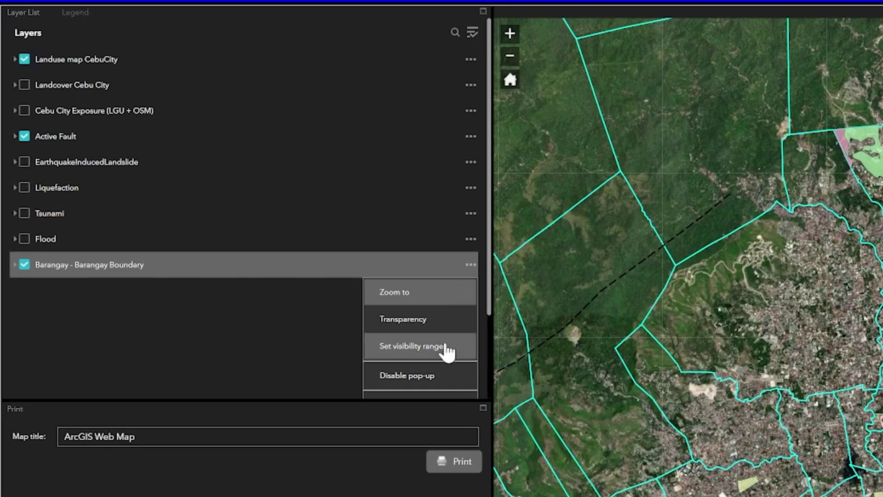
{"action": "scroll", "coordinate": [449, 363], "scroll_direction": "down", "scroll_amount": 3}
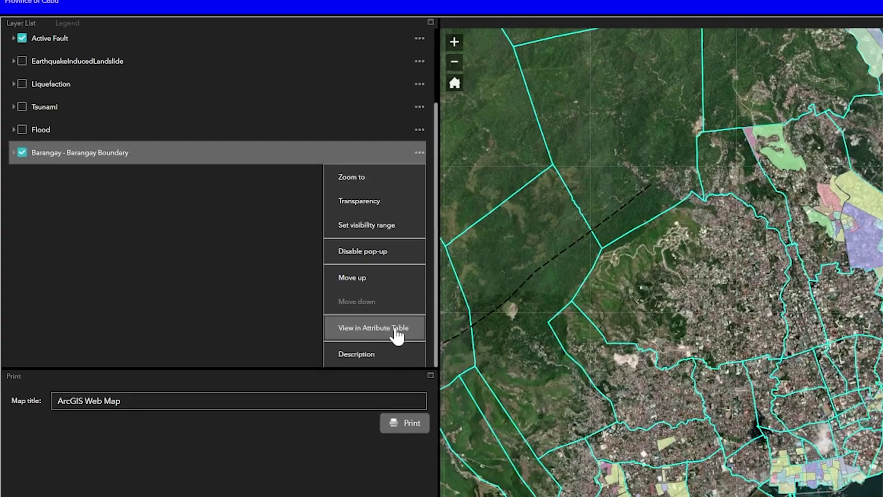
{"action": "left_click", "coordinate": [443, 355]}
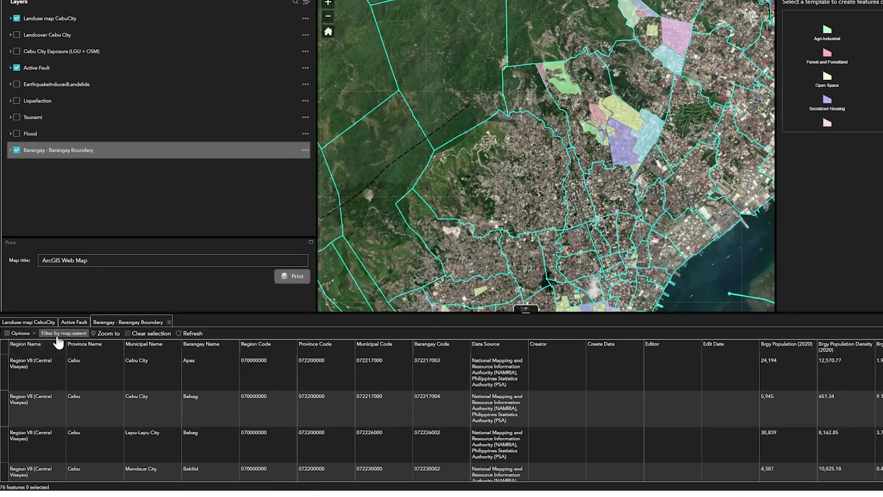
- Turn off Filter by map extent and add a 'Barangay Name is' filter expression
{"action": "left_click", "coordinate": [52, 347]}
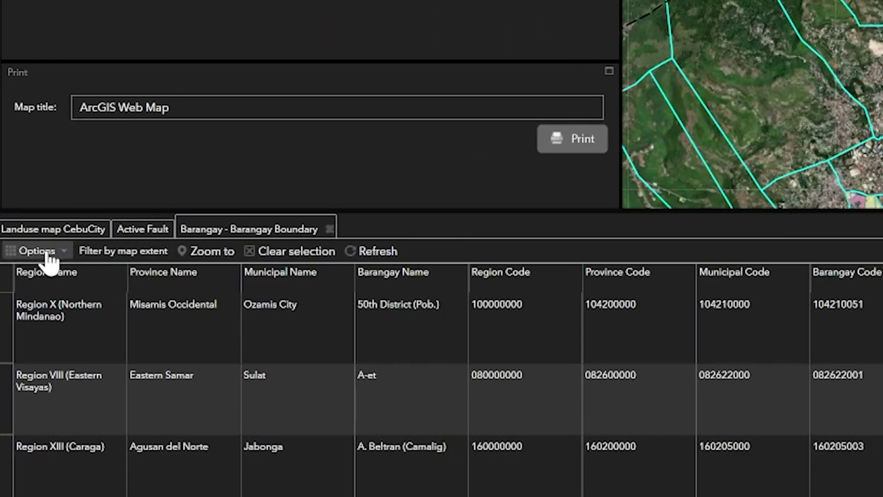
{"action": "left_click", "coordinate": [49, 258]}
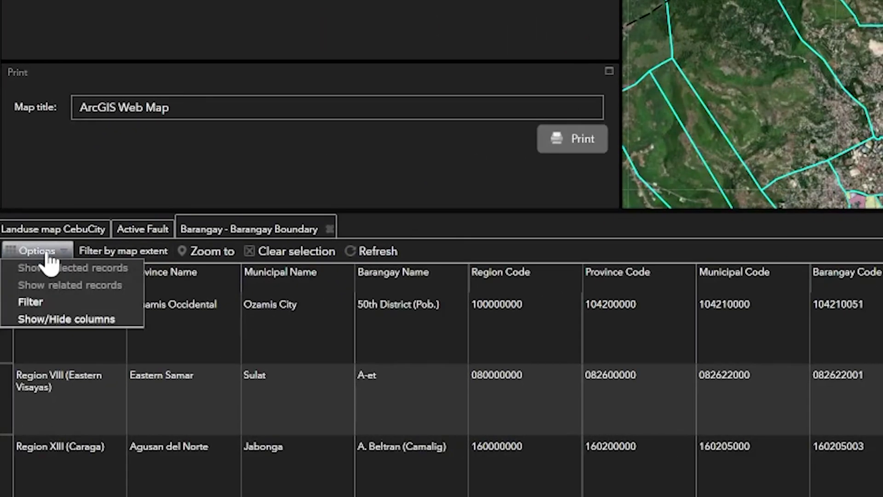
{"action": "left_click", "coordinate": [79, 305]}
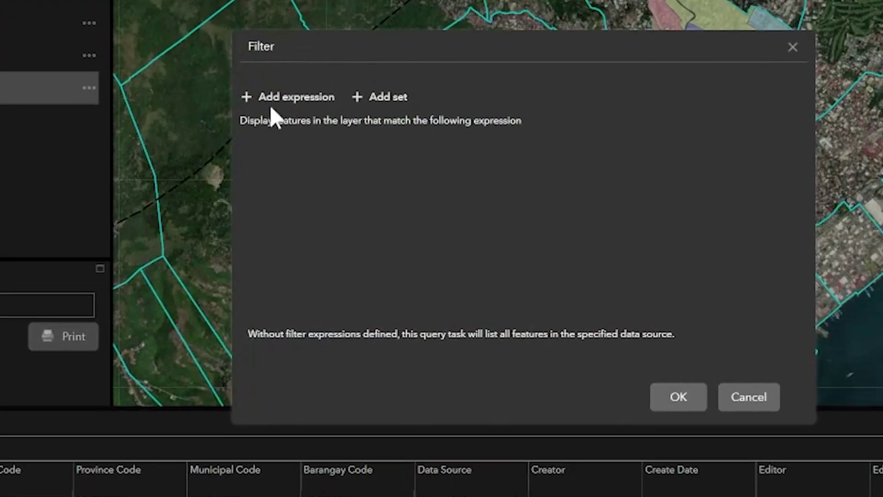
{"action": "left_click", "coordinate": [273, 105]}
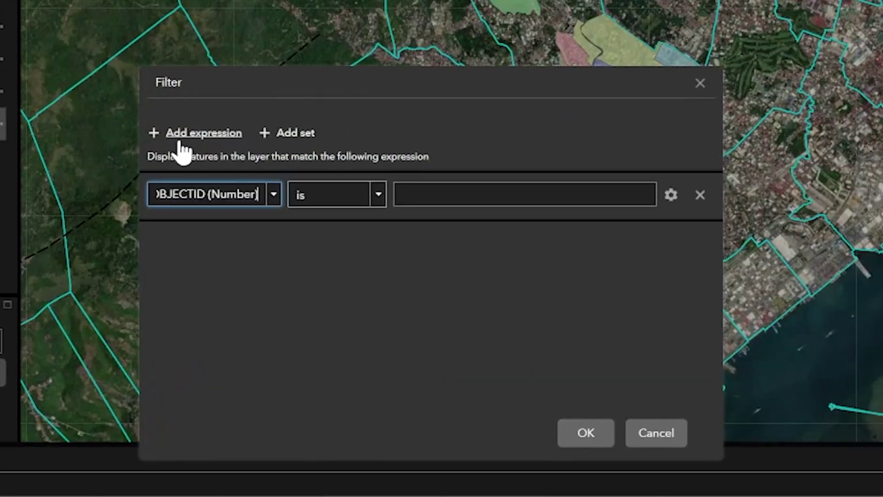
{"action": "left_click", "coordinate": [273, 195]}
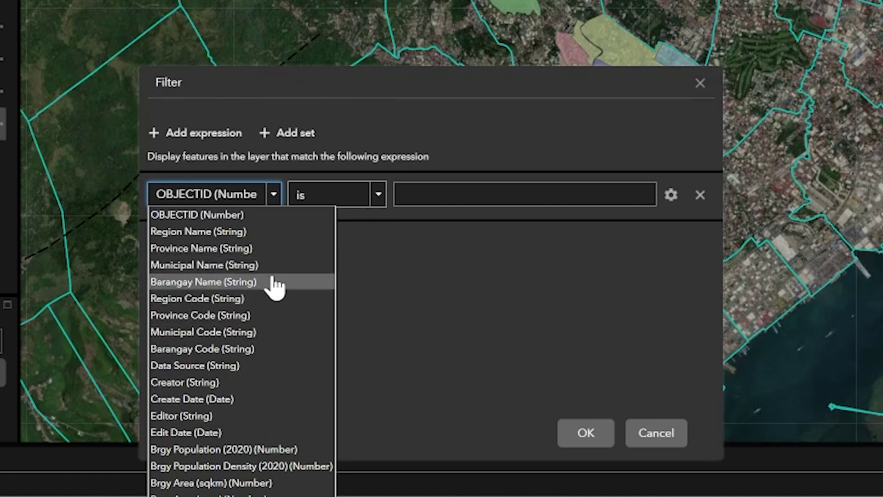
{"action": "left_click", "coordinate": [272, 282]}
{"action": "left_click", "coordinate": [373, 204]}
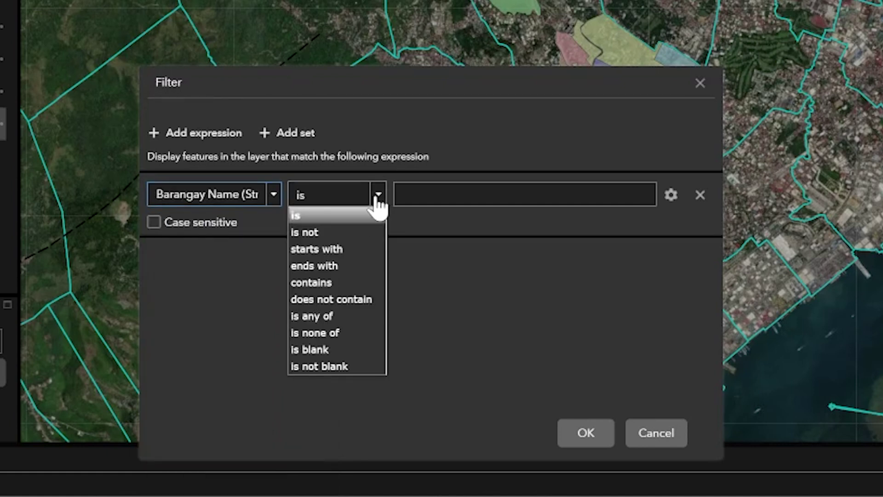
{"action": "left_click", "coordinate": [350, 221]}
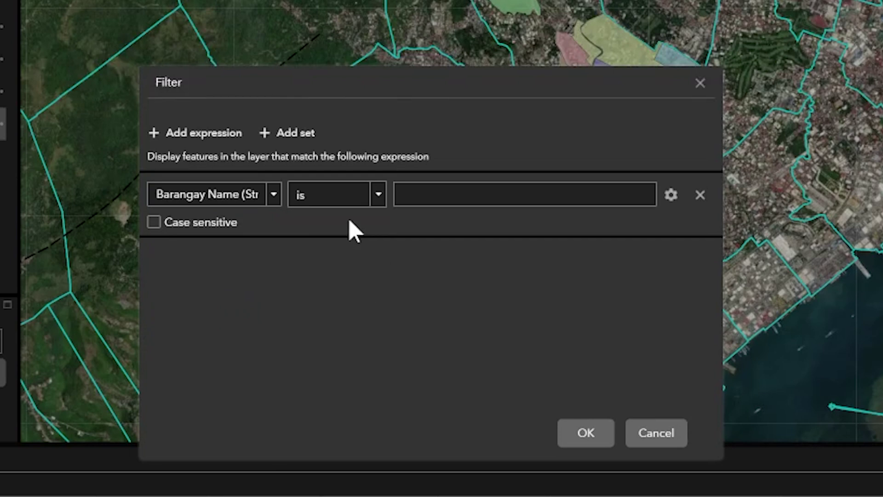
- Set the filter value to Basak San Nicolas from the unique values, searching 'san nicolas'
{"action": "left_click", "coordinate": [671, 195]}
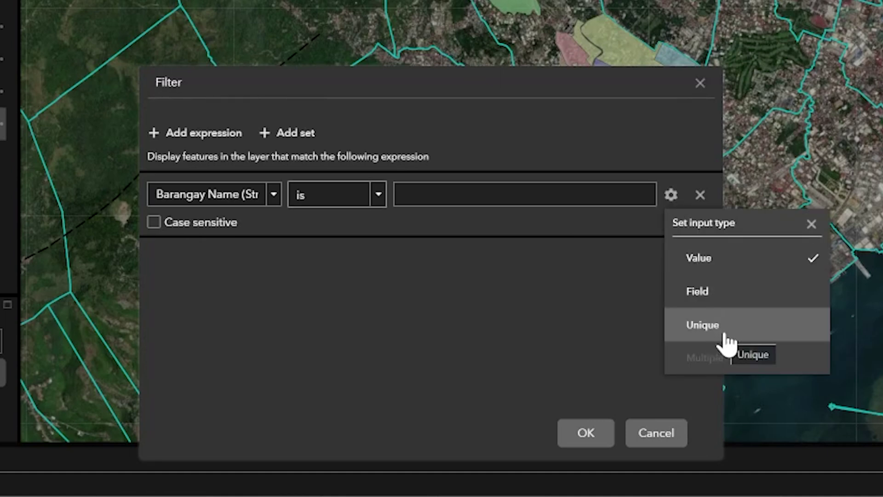
{"action": "left_click", "coordinate": [702, 325]}
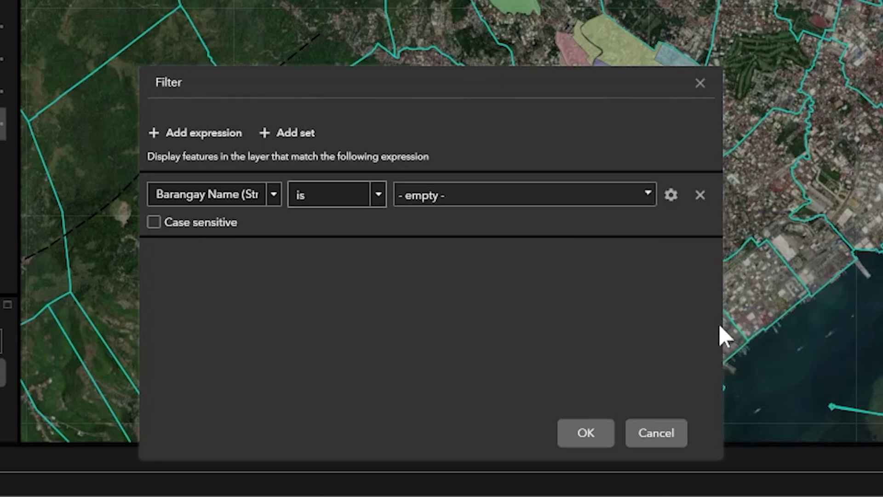
{"action": "left_click", "coordinate": [470, 199]}
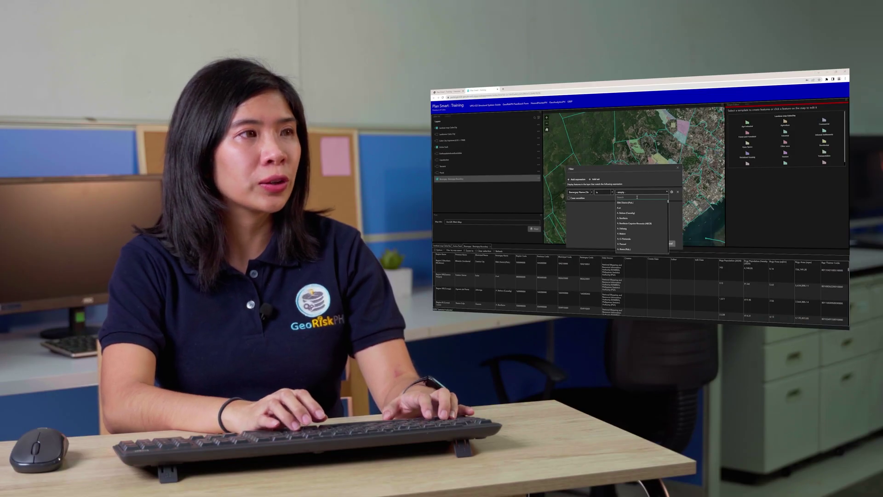
{"action": "type", "text": "san nicolas"}
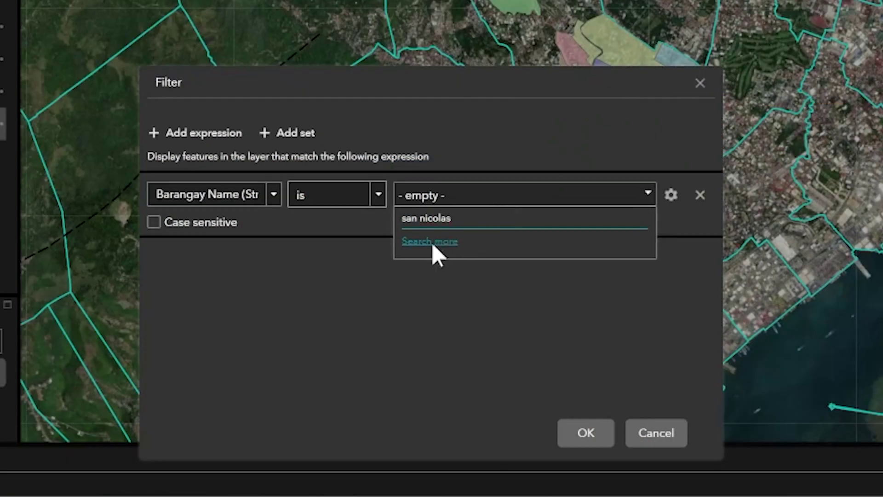
{"action": "left_click", "coordinate": [432, 242]}
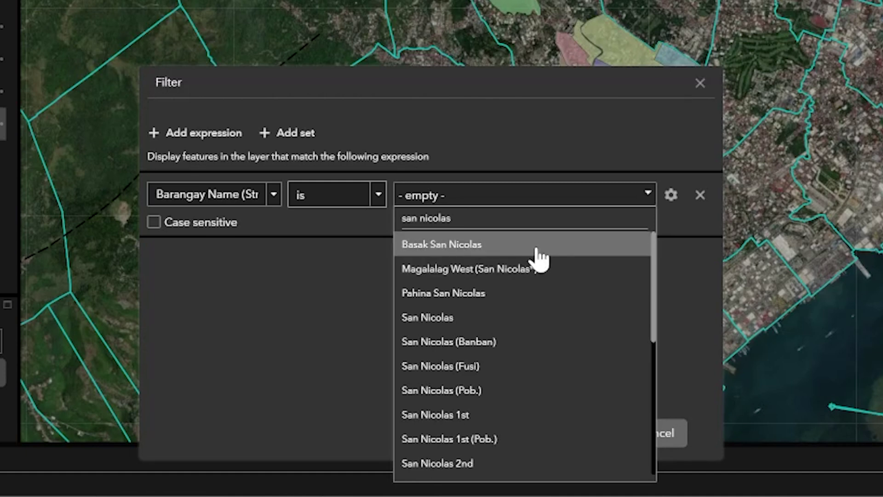
{"action": "left_click", "coordinate": [486, 251]}
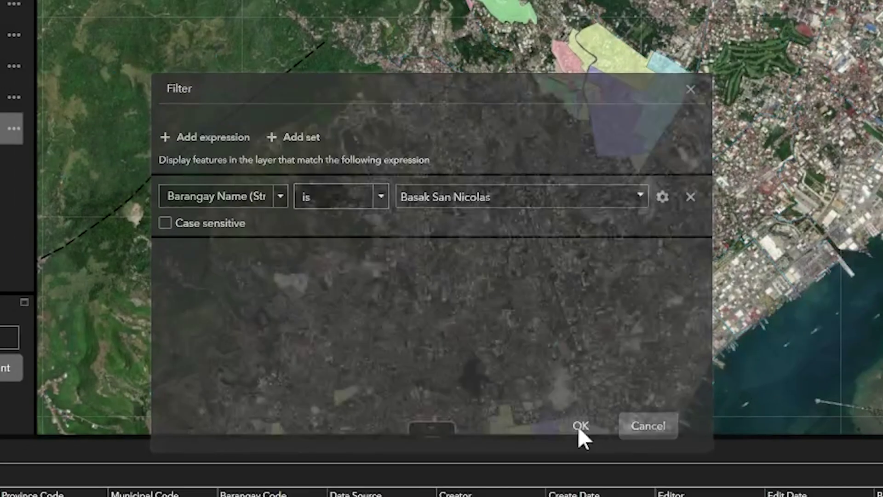
- Apply the filter and zoom the map to the Basak San Nicolas record
{"action": "left_click", "coordinate": [585, 434]}
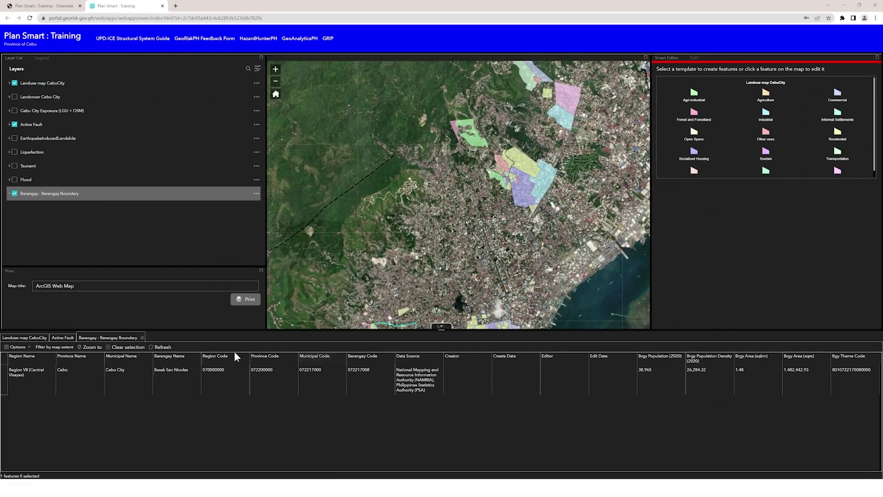
{"action": "double_click", "coordinate": [270, 386]}
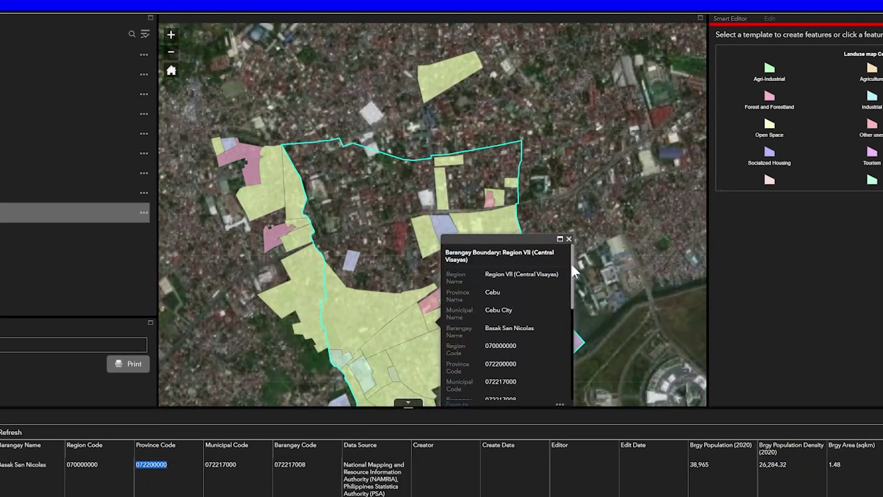
{"action": "left_click", "coordinate": [569, 239]}
- Frame the target neighbourhood on the map and collapse the attribute table
{"action": "left_click_drag", "start_coordinate": [384, 250], "coordinate": [415, 299]}
{"action": "scroll", "coordinate": [413, 296], "scroll_direction": "up", "scroll_amount": 1}
{"action": "scroll", "coordinate": [412, 295], "scroll_direction": "up", "scroll_amount": 1}
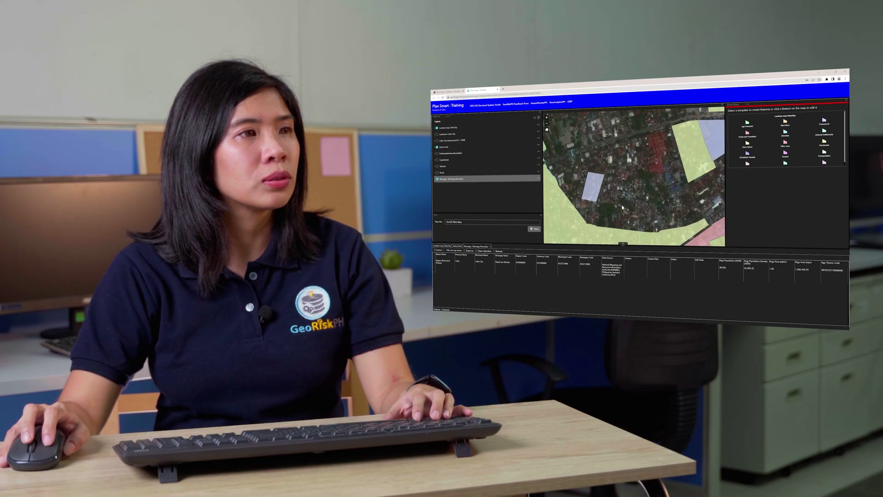
{"action": "left_click_drag", "start_coordinate": [418, 278], "coordinate": [480, 279]}
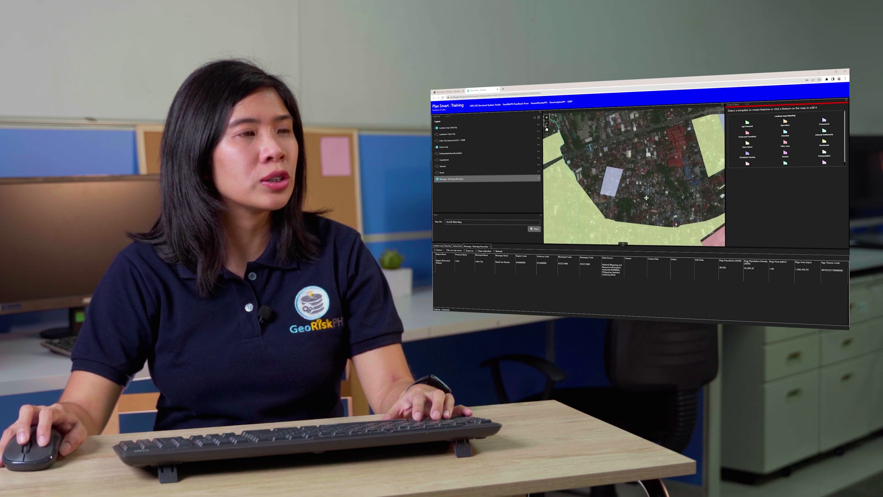
{"action": "left_click_drag", "start_coordinate": [650, 201], "coordinate": [619, 190]}
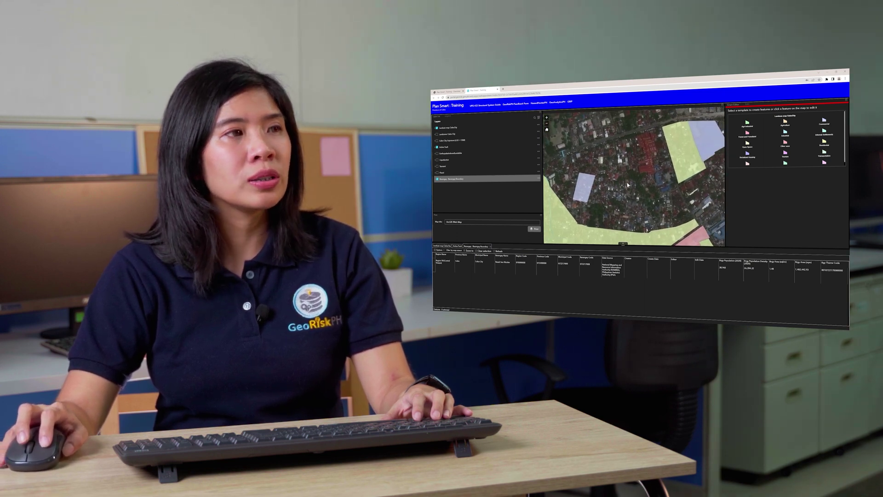
{"action": "left_click", "coordinate": [624, 244]}
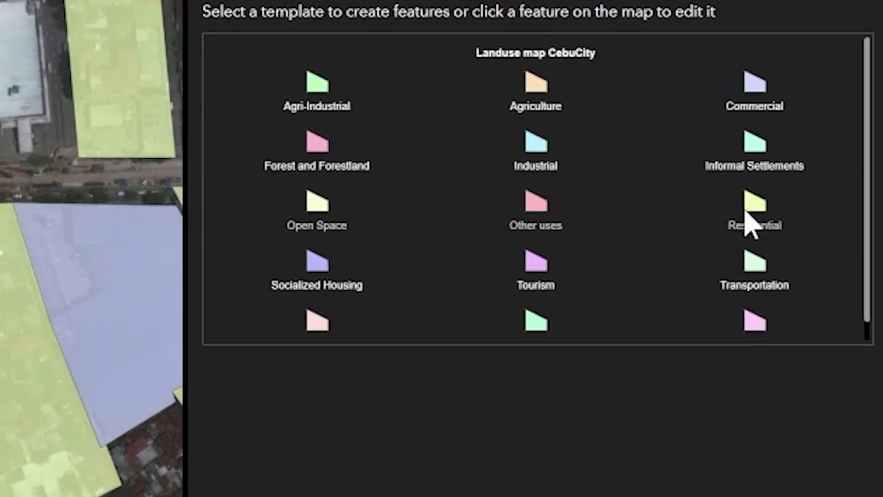
- Choose the Residential template in Smart Editor and zoom to the drawing area
{"action": "left_click", "coordinate": [759, 215]}
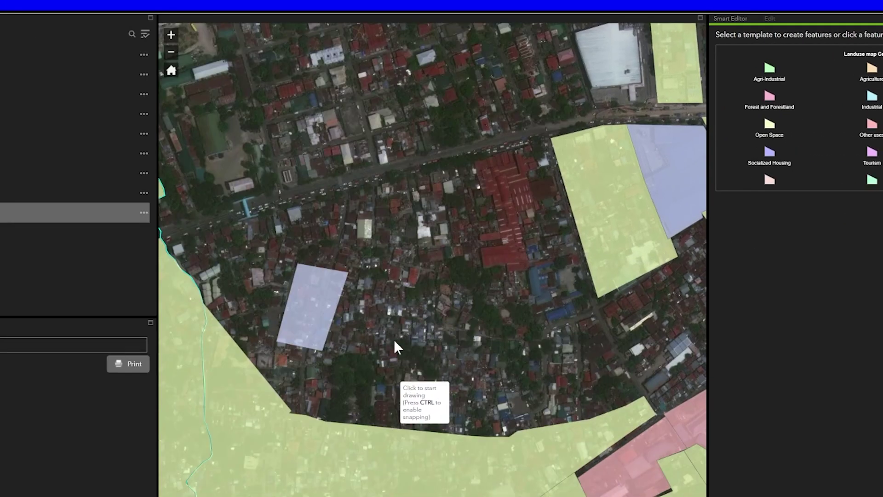
{"action": "left_click_drag", "start_coordinate": [402, 279], "coordinate": [454, 325]}
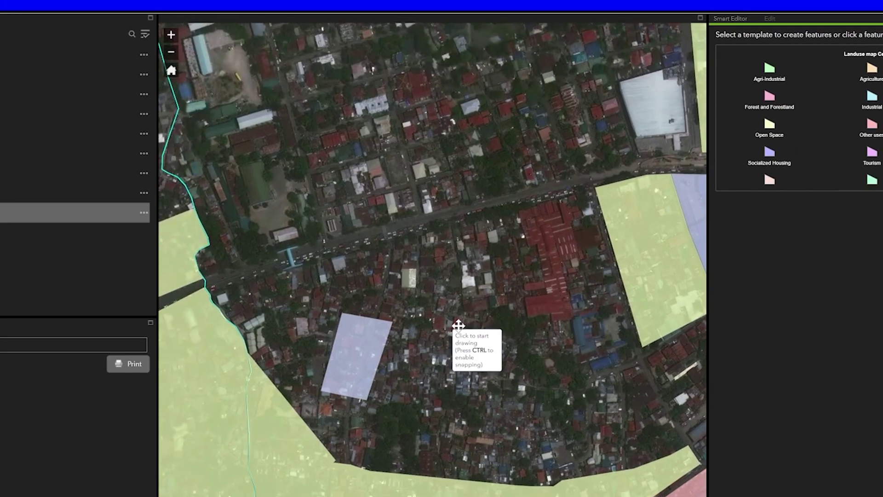
{"action": "scroll", "coordinate": [463, 360], "scroll_direction": "down", "scroll_amount": 1}
{"action": "scroll", "coordinate": [482, 368], "scroll_direction": "up", "scroll_amount": 1}
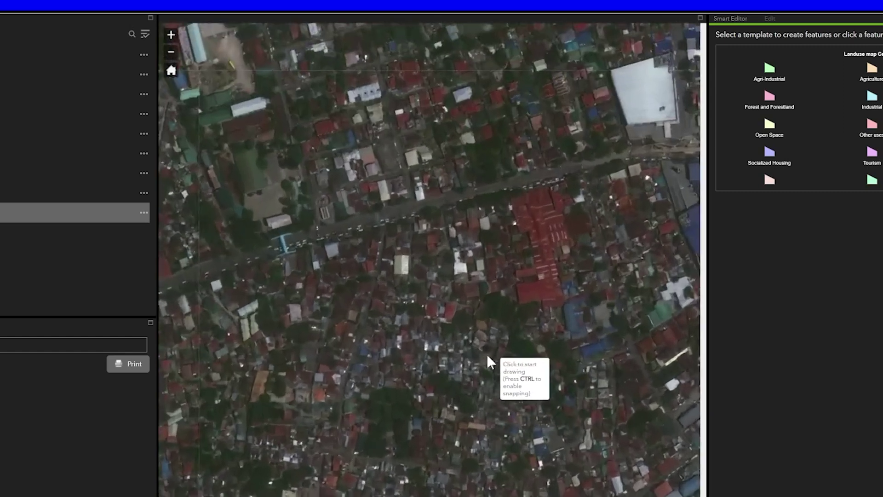
{"action": "scroll", "coordinate": [485, 377], "scroll_direction": "up", "scroll_amount": 1}
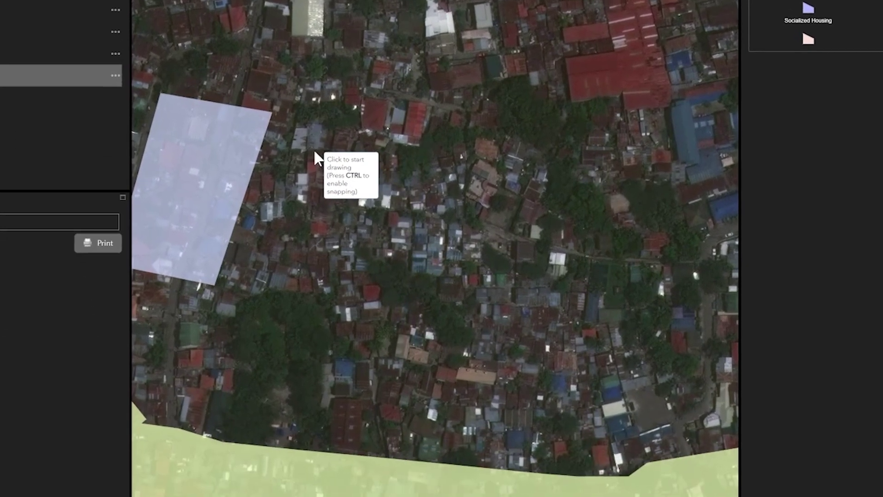
- Place polygon vertices along the north, east, south and west edges of the block
{"action": "left_click", "coordinate": [316, 152]}
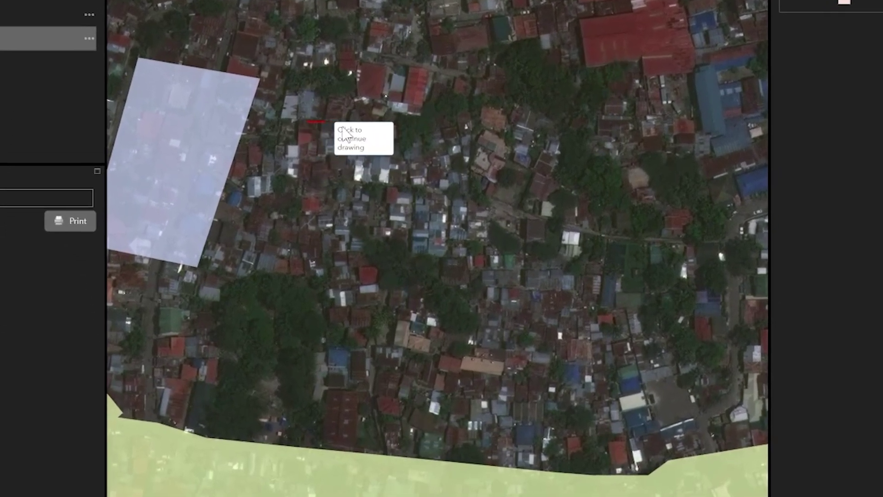
{"action": "left_click", "coordinate": [369, 118]}
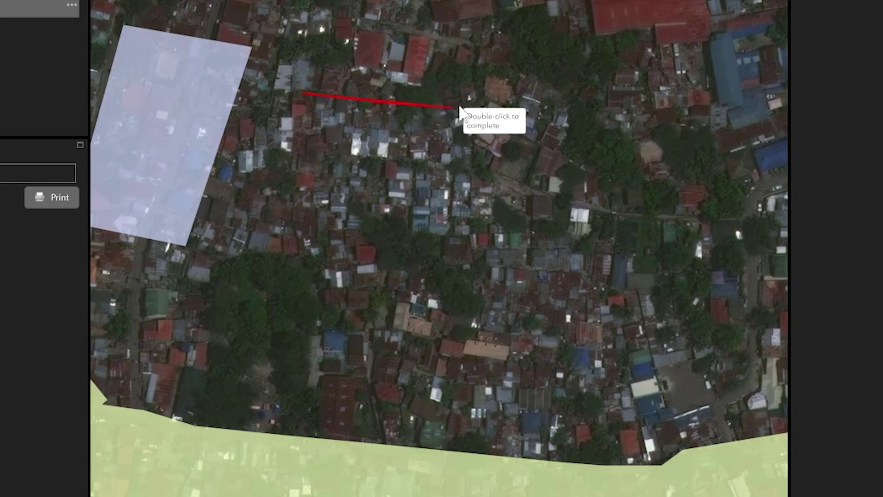
{"action": "left_click", "coordinate": [538, 82]}
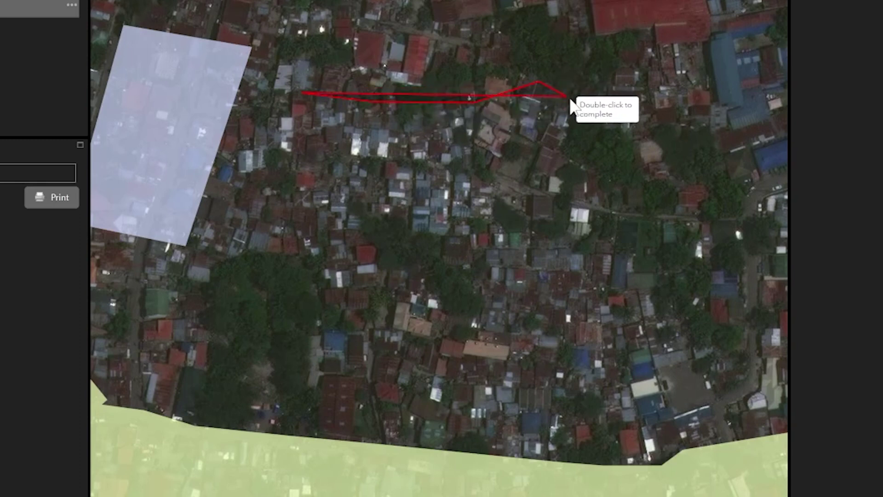
{"action": "left_click", "coordinate": [571, 98]}
{"action": "left_click", "coordinate": [568, 146]}
{"action": "left_click", "coordinate": [611, 189]}
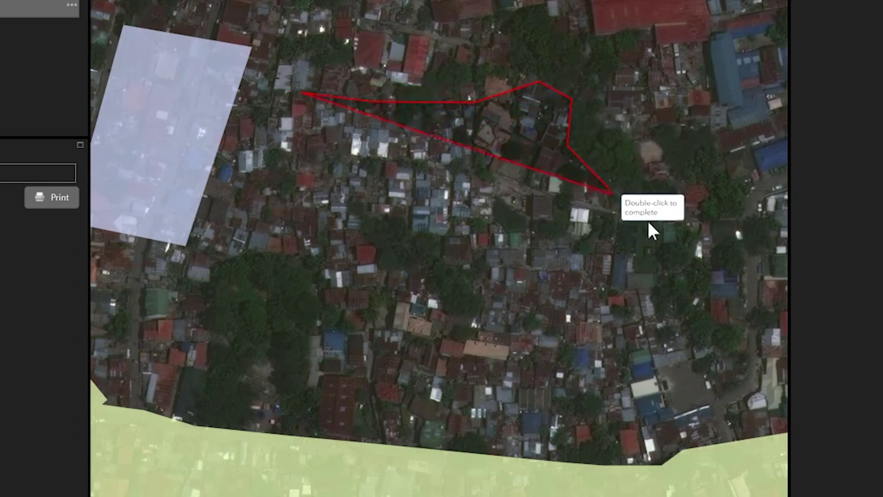
{"action": "left_click", "coordinate": [682, 233]}
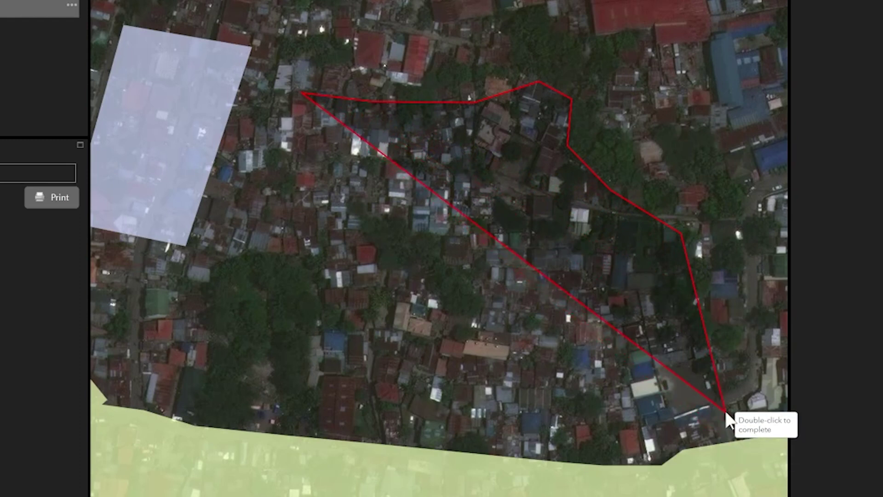
{"action": "left_click", "coordinate": [734, 440]}
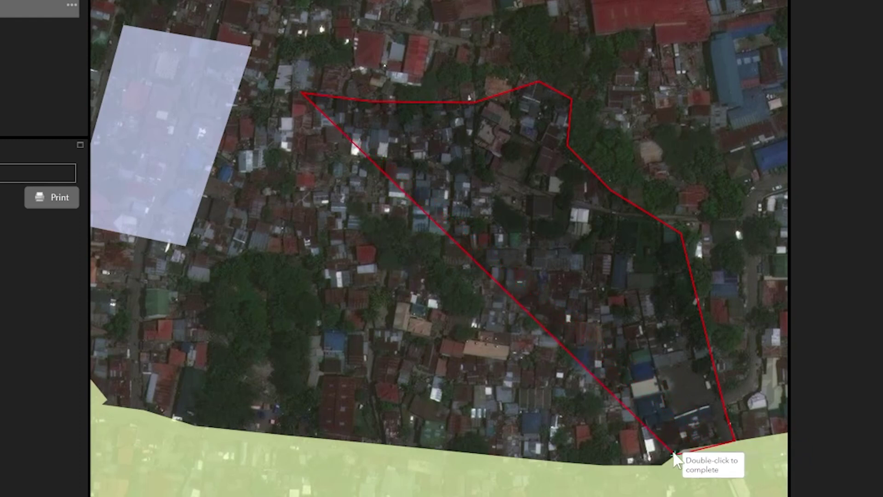
{"action": "left_click", "coordinate": [661, 464]}
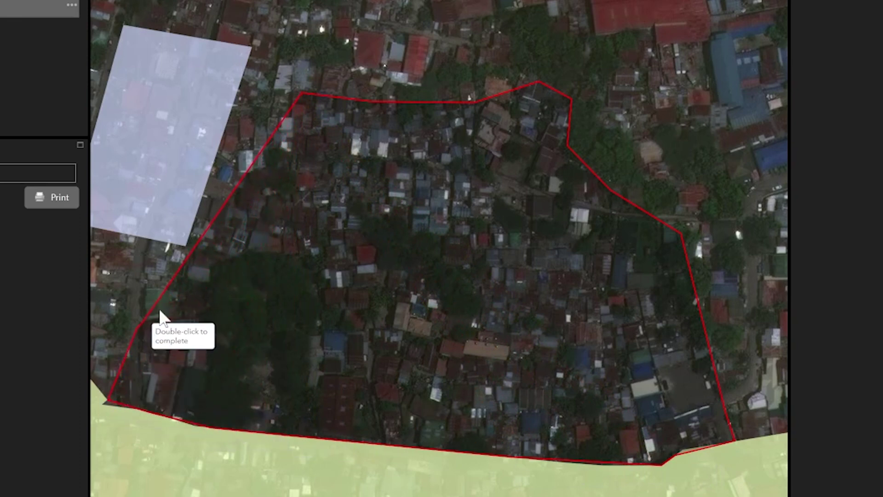
{"action": "left_click", "coordinate": [138, 325]}
{"action": "left_click", "coordinate": [207, 275]}
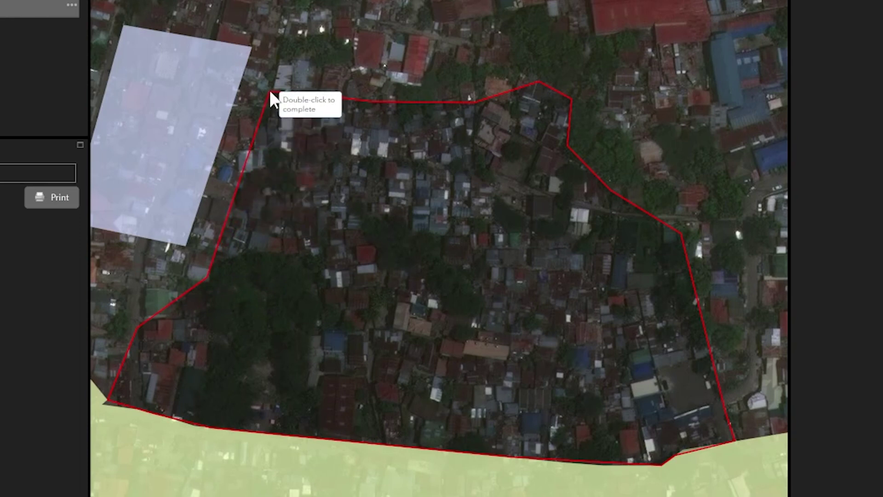
- Close the polygon at its first vertex, enter Cost of Land-Use 1500000, and save
{"action": "double_click", "coordinate": [269, 90]}
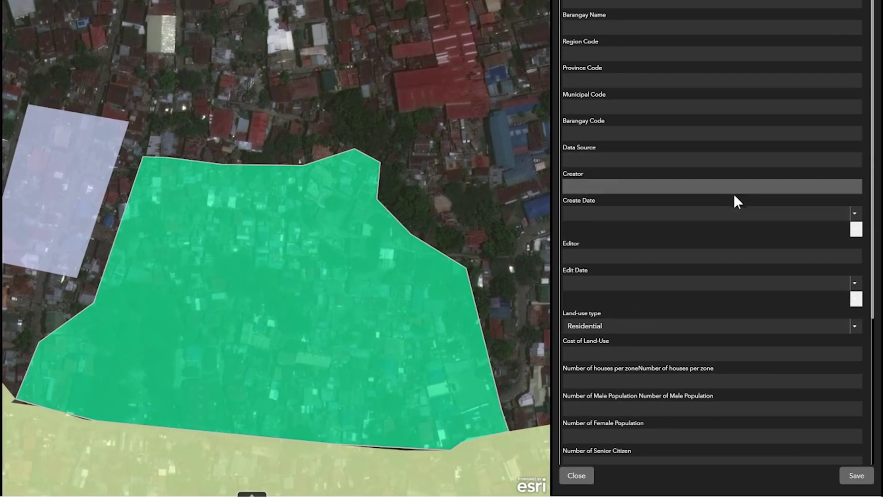
{"action": "scroll", "coordinate": [816, 256], "scroll_direction": "down", "scroll_amount": 5}
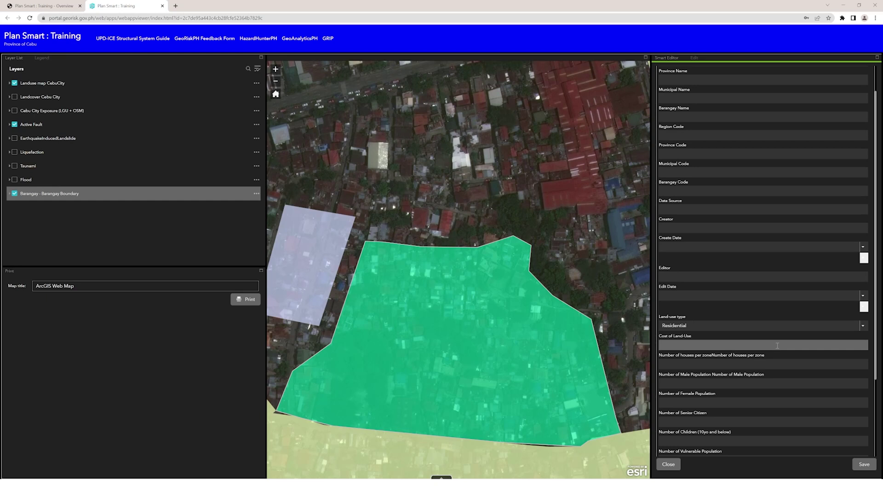
{"action": "left_click", "coordinate": [778, 344]}
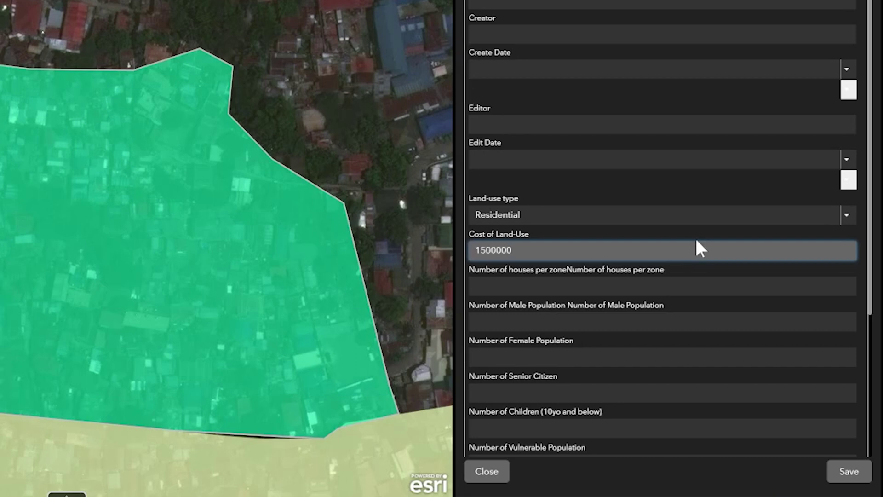
{"action": "left_click", "coordinate": [847, 472]}
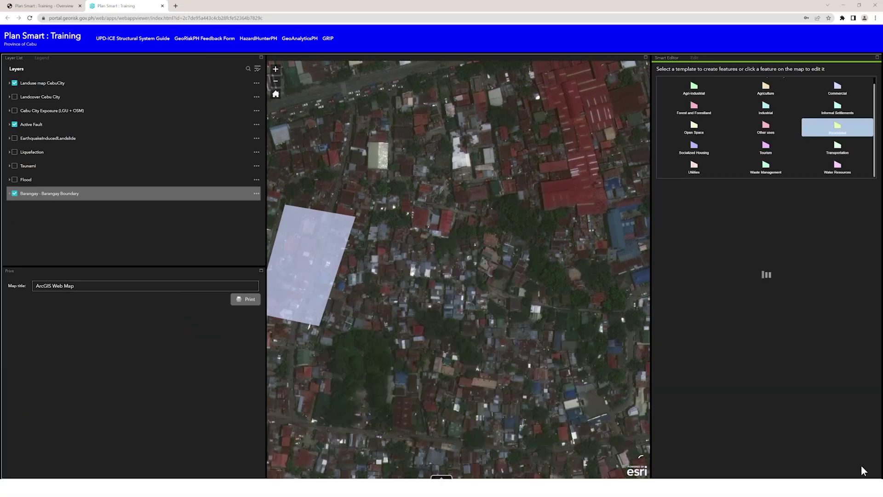